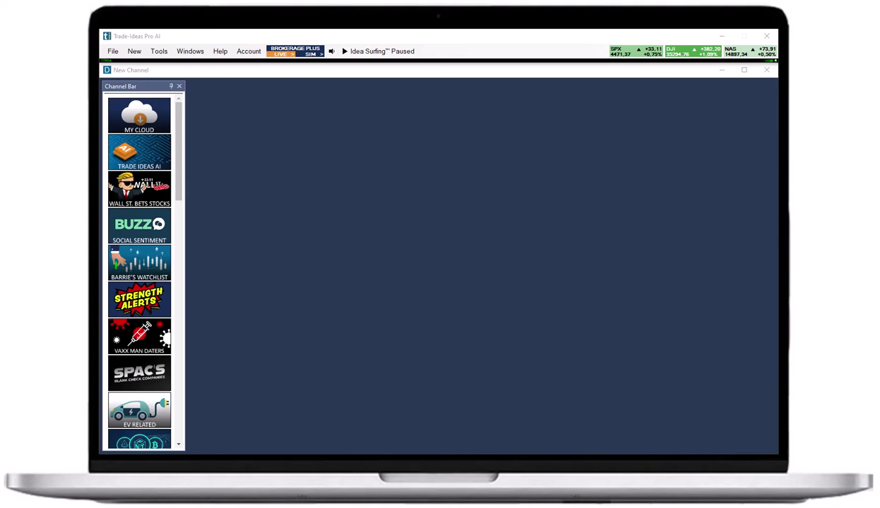
Open the Formula Editor from Tools, centre it, and load the U27 Volume Previous Candle formula
click(162, 52)
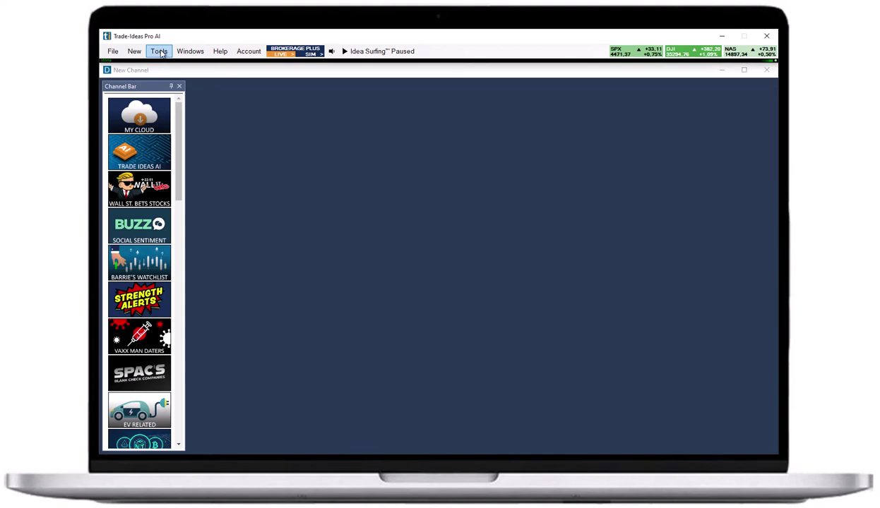
click(177, 95)
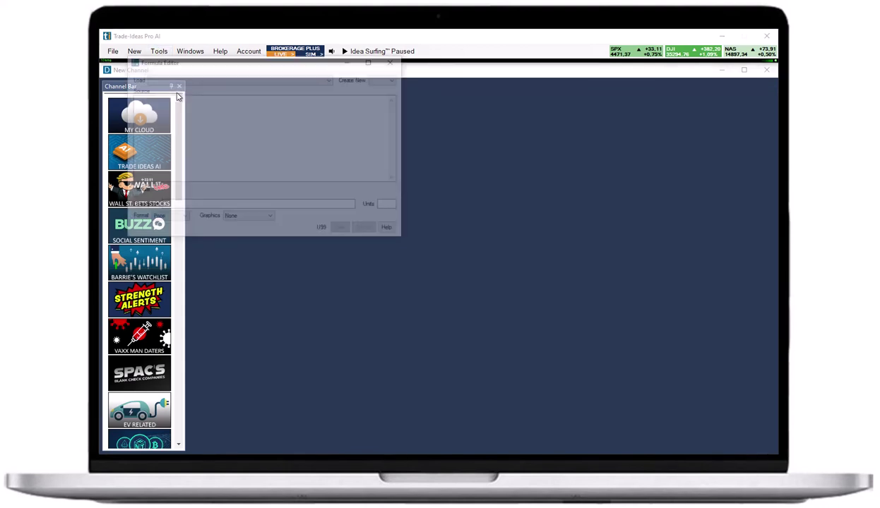
drag(202, 66, 316, 99)
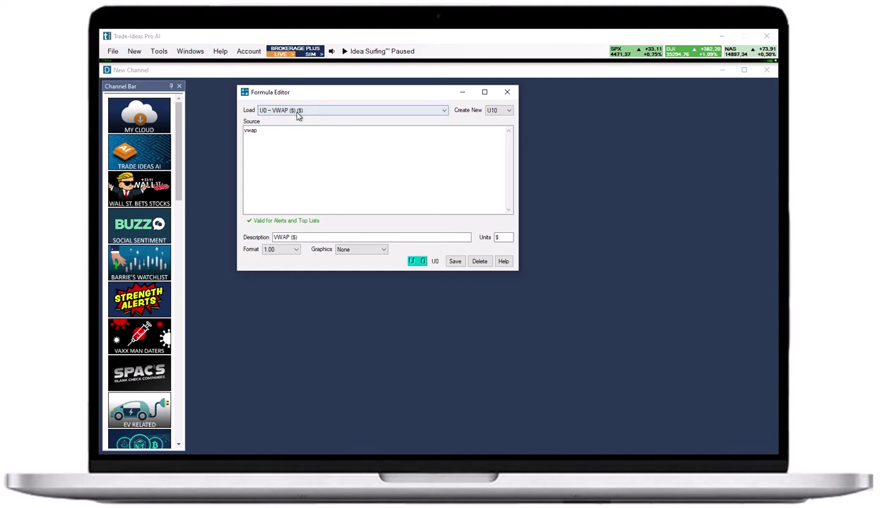
click(444, 113)
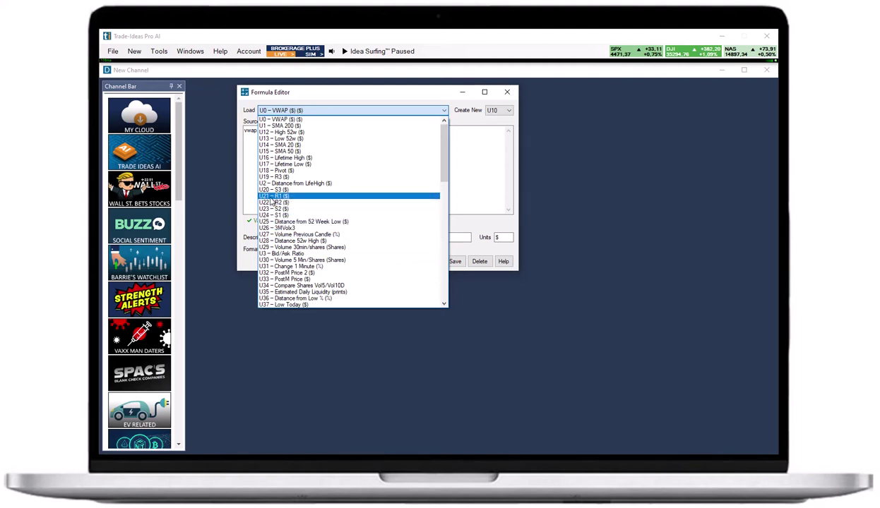
click(270, 235)
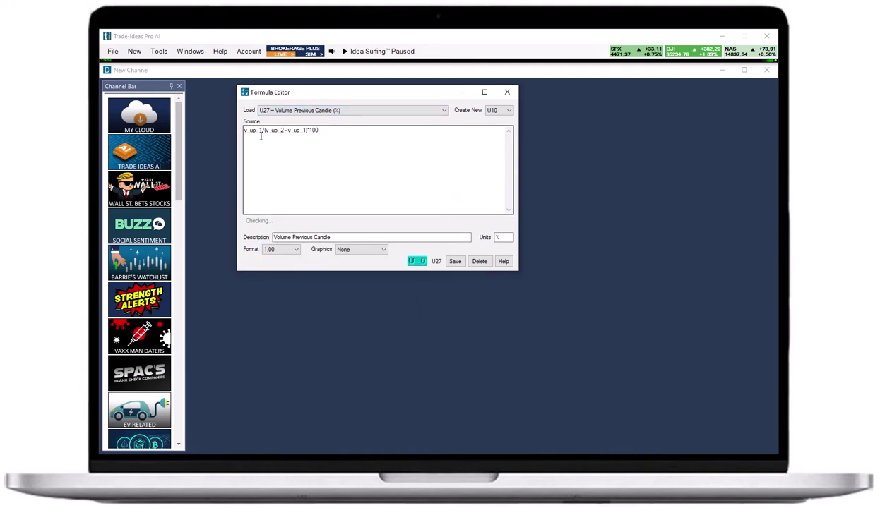
Edit the end of U27's source v_up_1/(v_up_2 - v_up_1)*100 and bring up the free formula slots
click(338, 130)
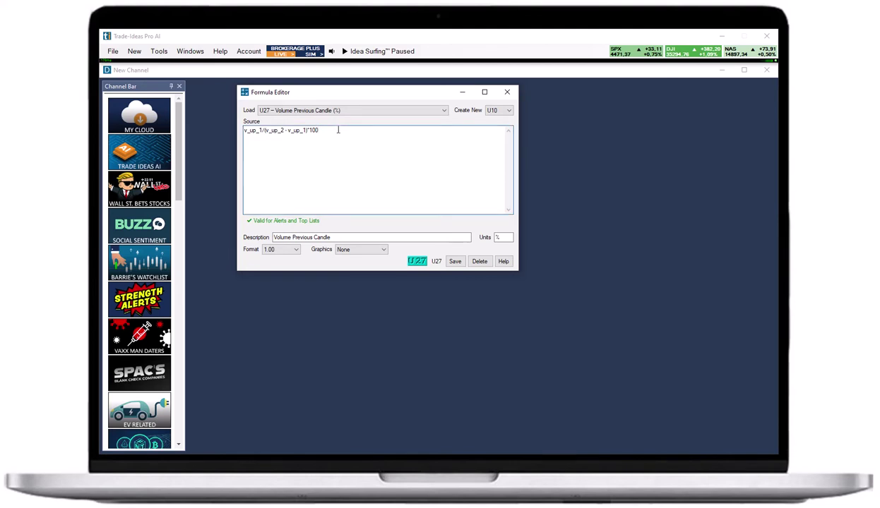
key(BackSpace)
key(BackSpace)
click(498, 111)
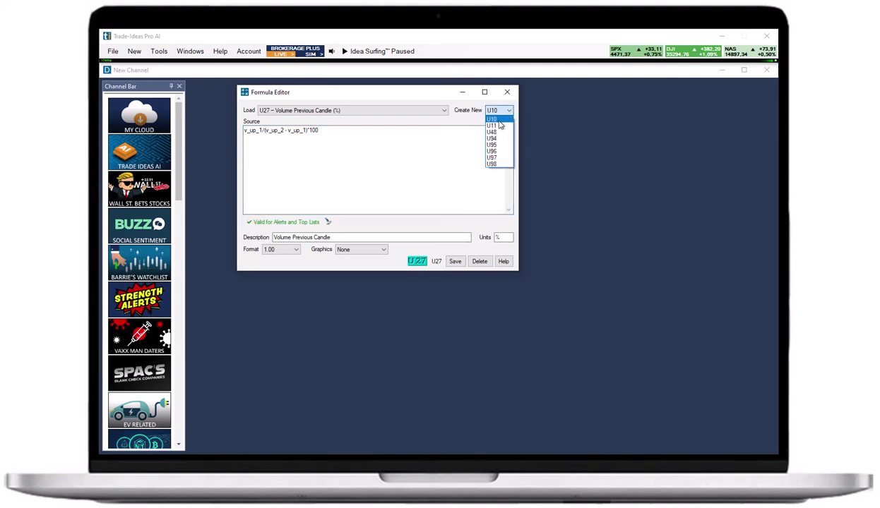
Pick U98 as the new formula slot and select the existing source text
click(492, 164)
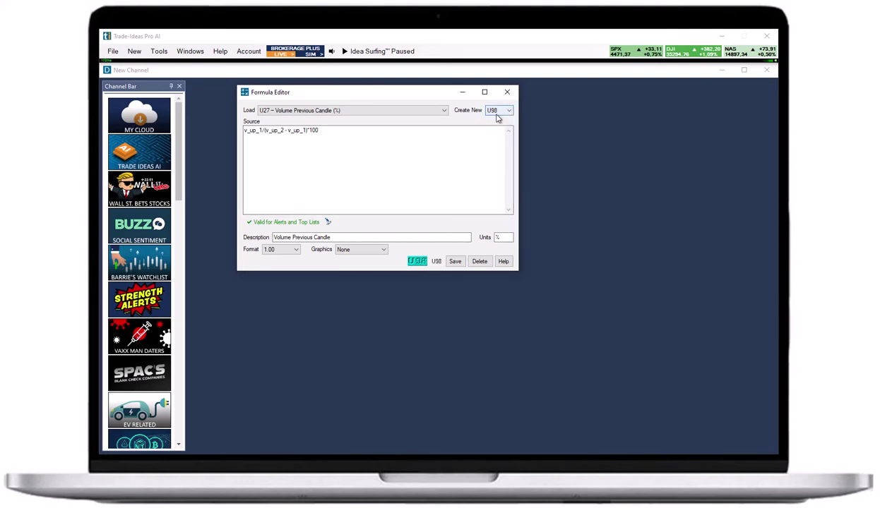
drag(369, 132, 235, 128)
Replace the source with high_life - price, correcting typos until it validates
key(Delete)
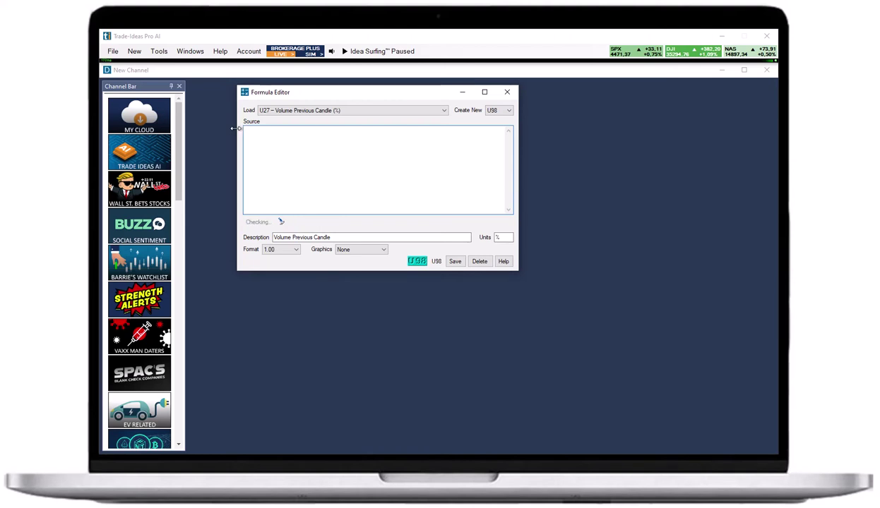
text(high_life - price)
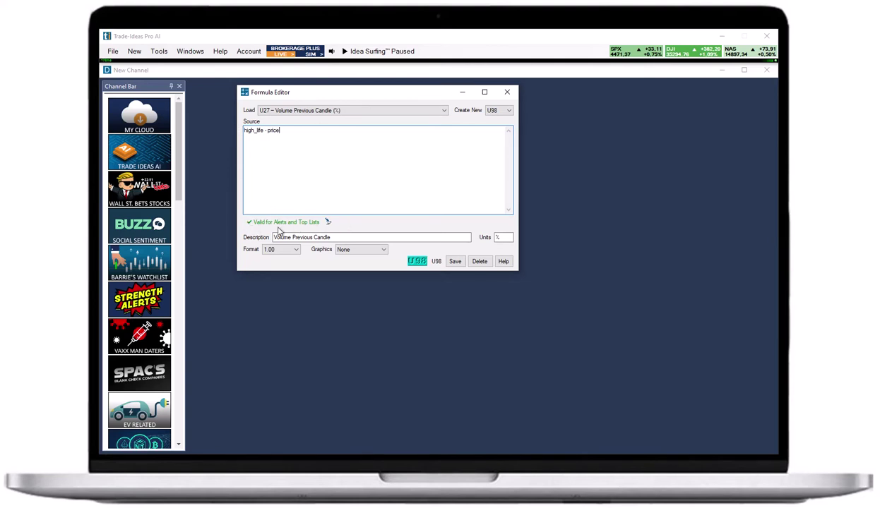
key(BackSpace)
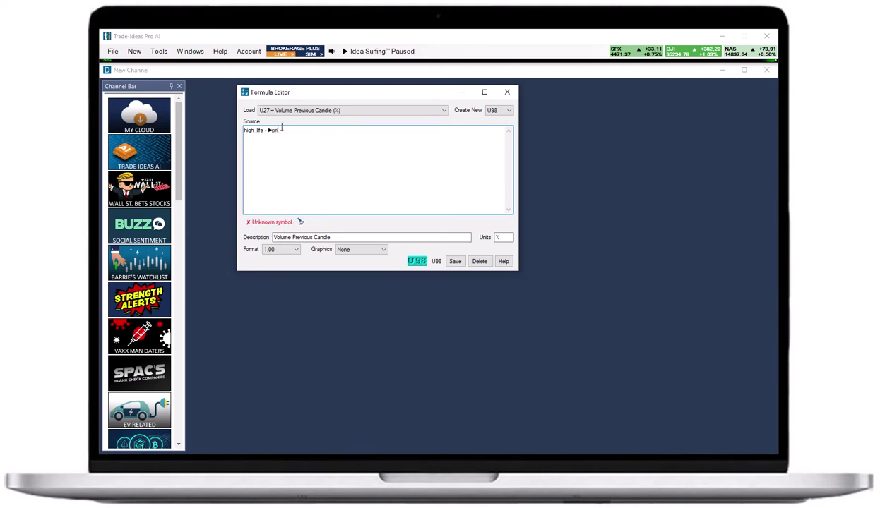
text(ce)
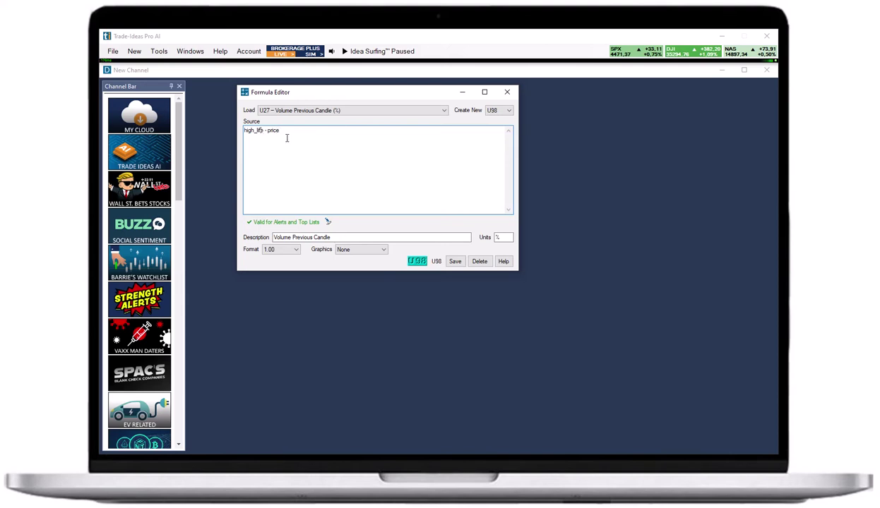
key(BackSpace)
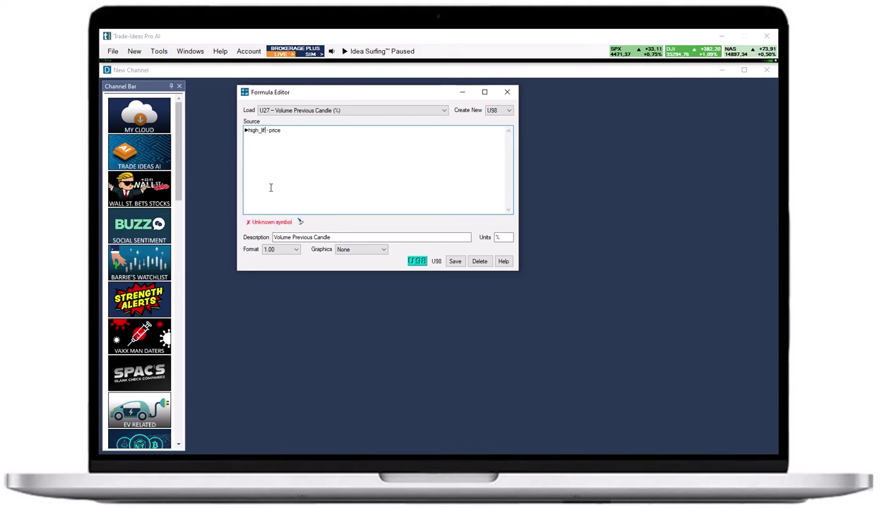
click(264, 130)
text(e)
key(BackSpace)
key(Right)
text(e)
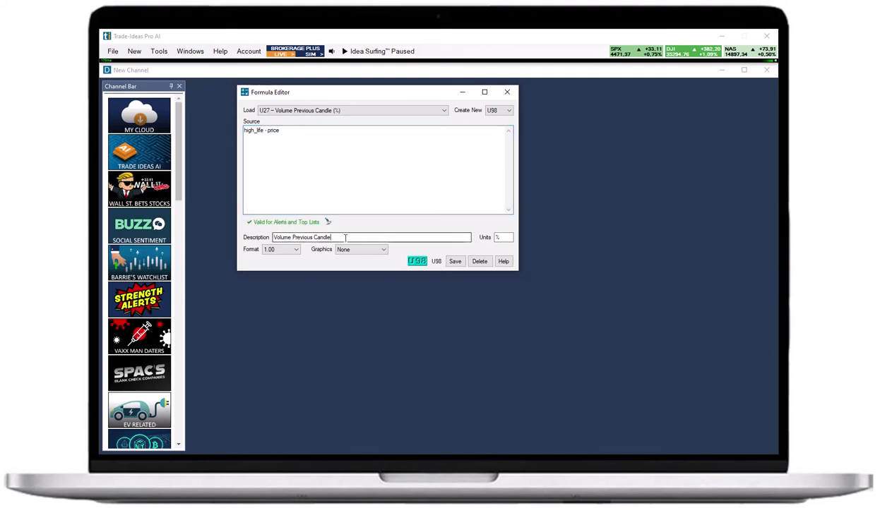
drag(336, 237, 263, 238)
Enter the description 'Distance from LifetimeH' and set the units to $
text(Dis)
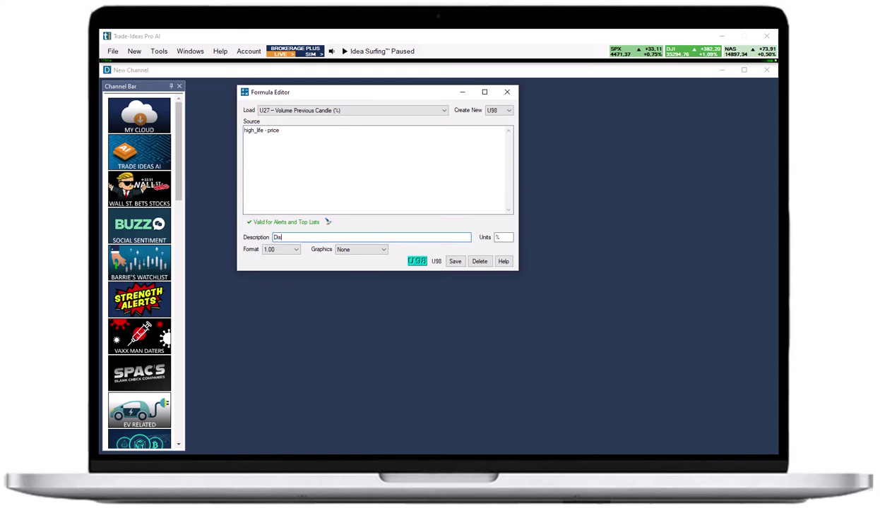
text(tance from LifetimeH)
double_click(497, 238)
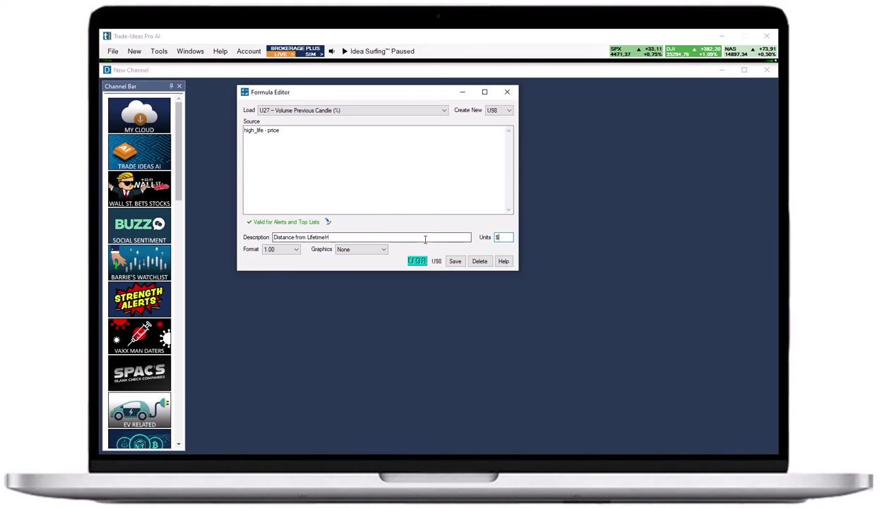
click(289, 250)
click(288, 259)
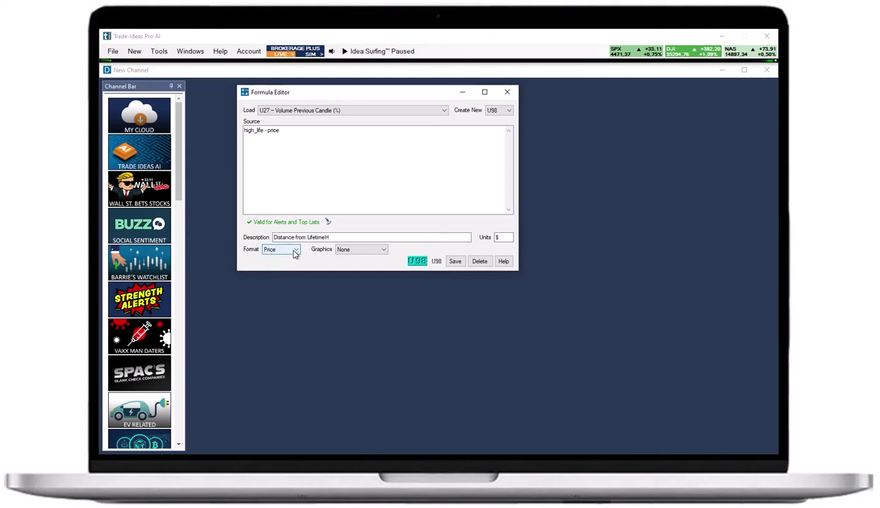
click(293, 252)
click(291, 265)
click(296, 252)
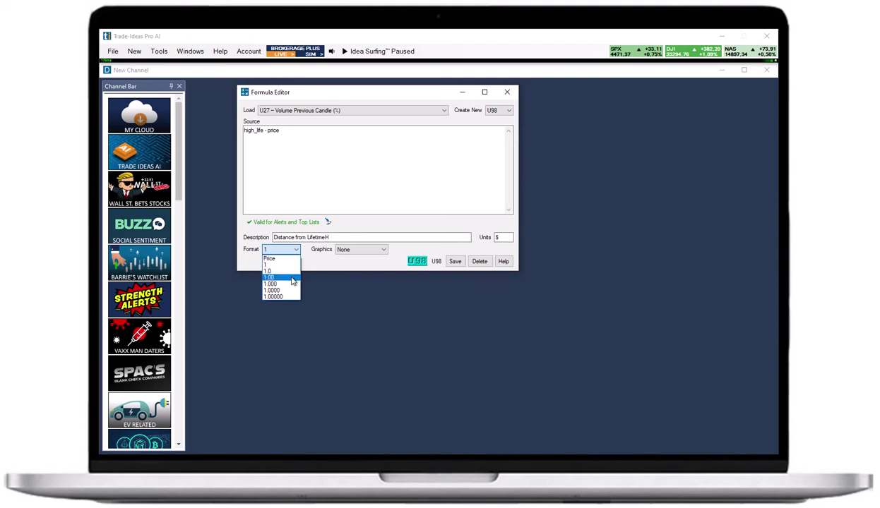
click(292, 280)
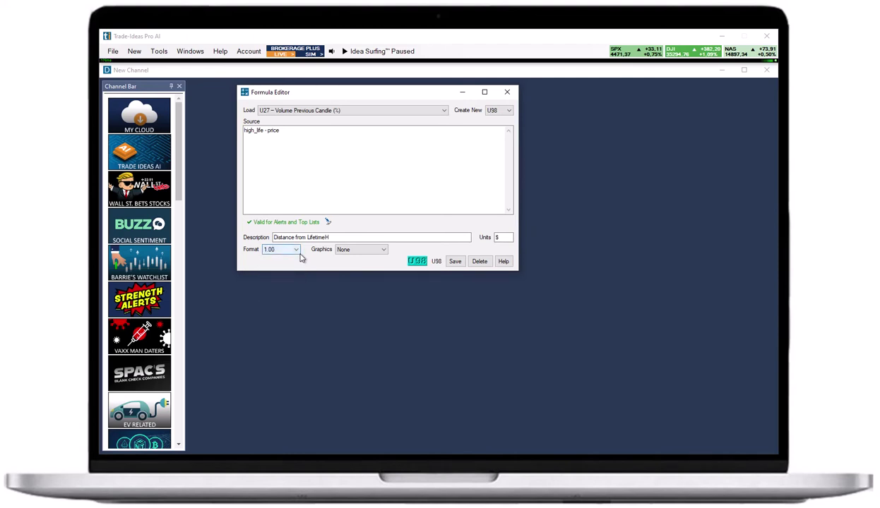
click(297, 253)
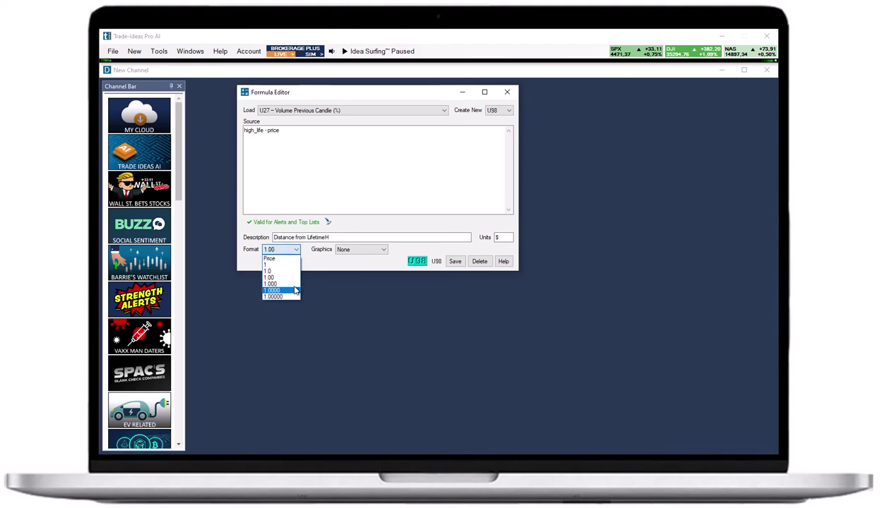
click(294, 280)
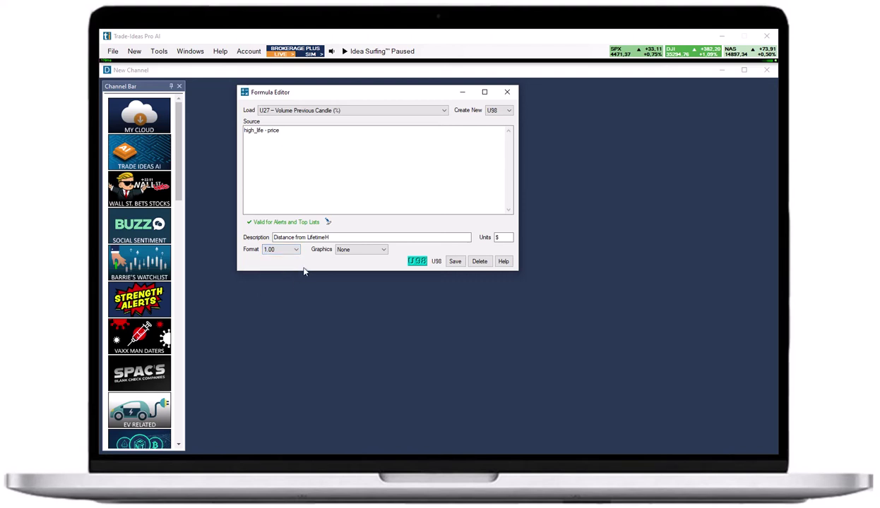
click(384, 250)
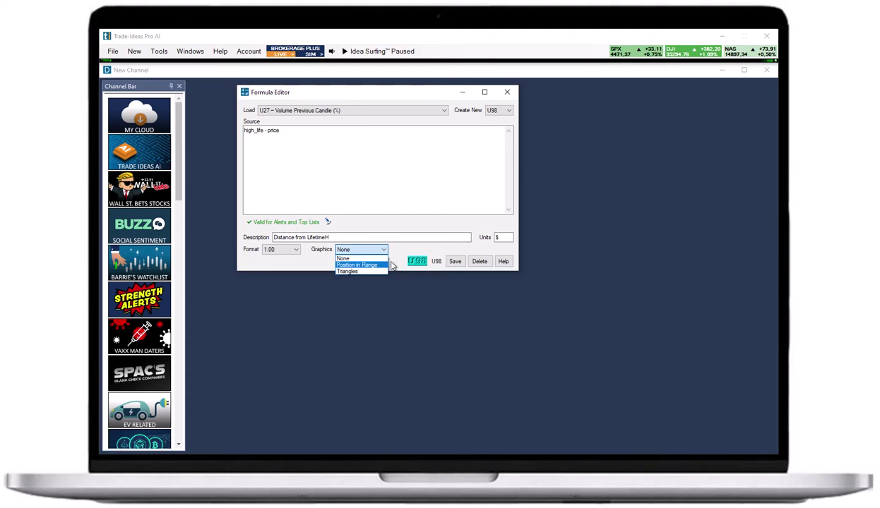
click(353, 259)
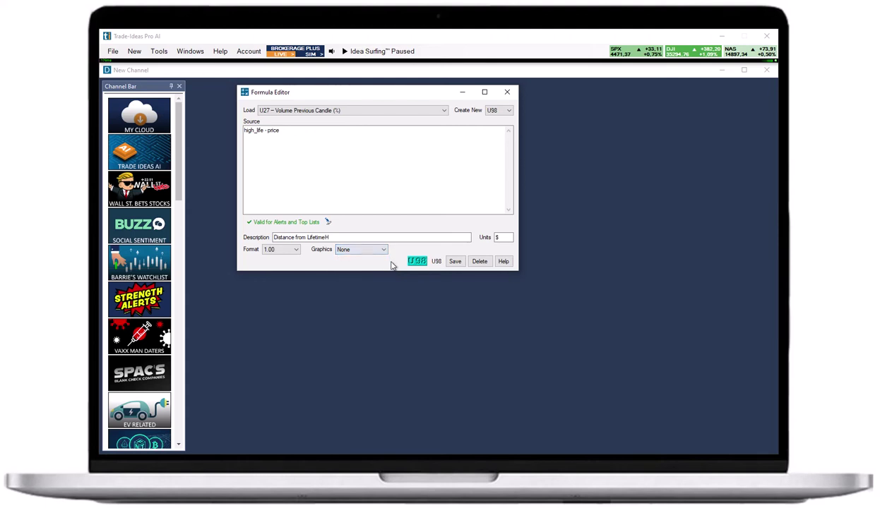
click(503, 261)
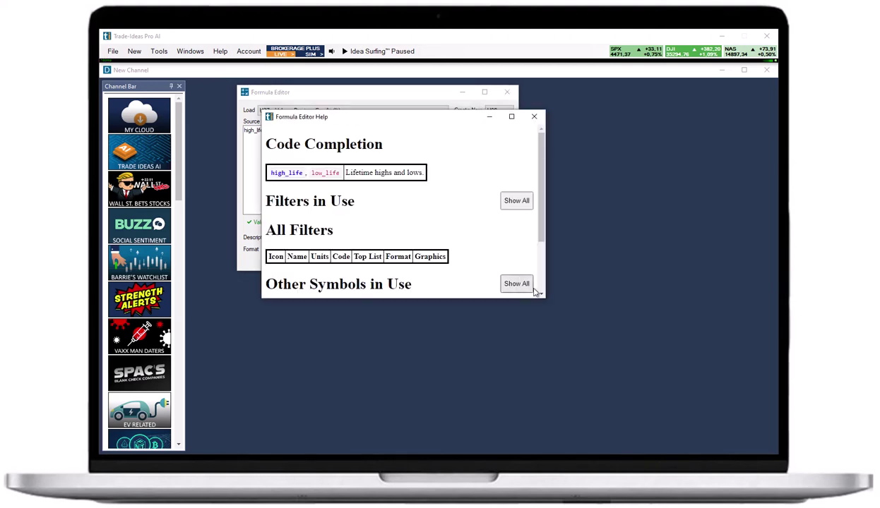
click(541, 294)
drag(545, 300, 778, 407)
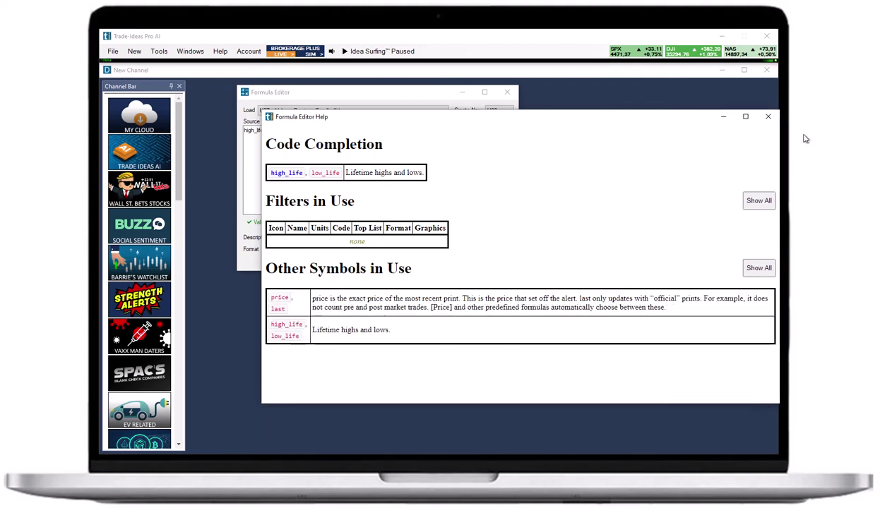
click(769, 117)
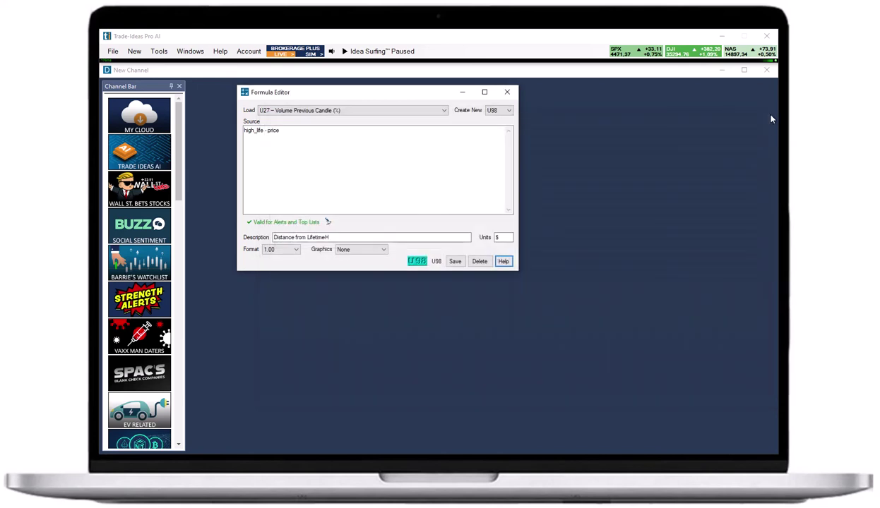
click(456, 262)
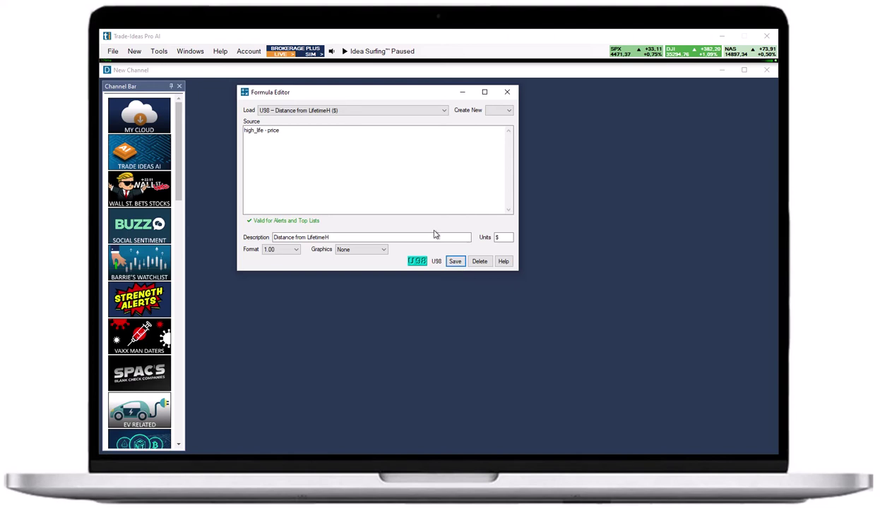
Confirm U98 – Distance from LifetimeH appears among saved formulas and keep it loaded
click(434, 111)
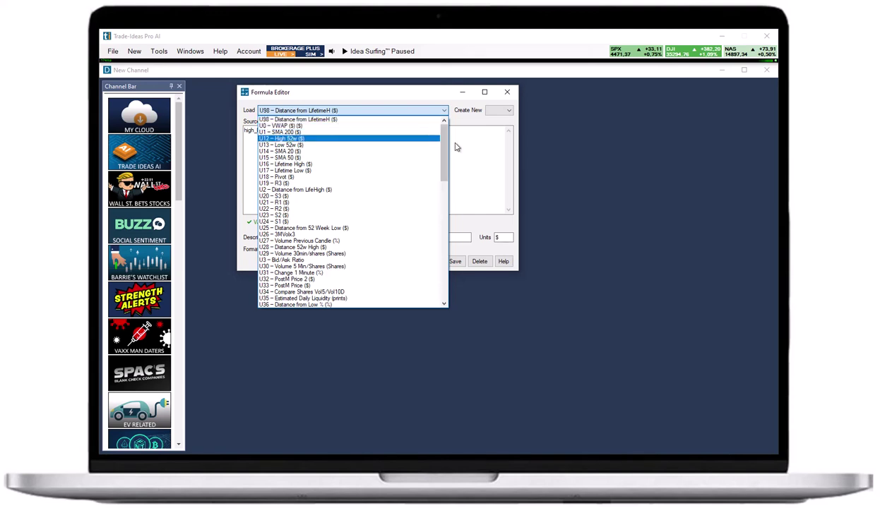
click(484, 154)
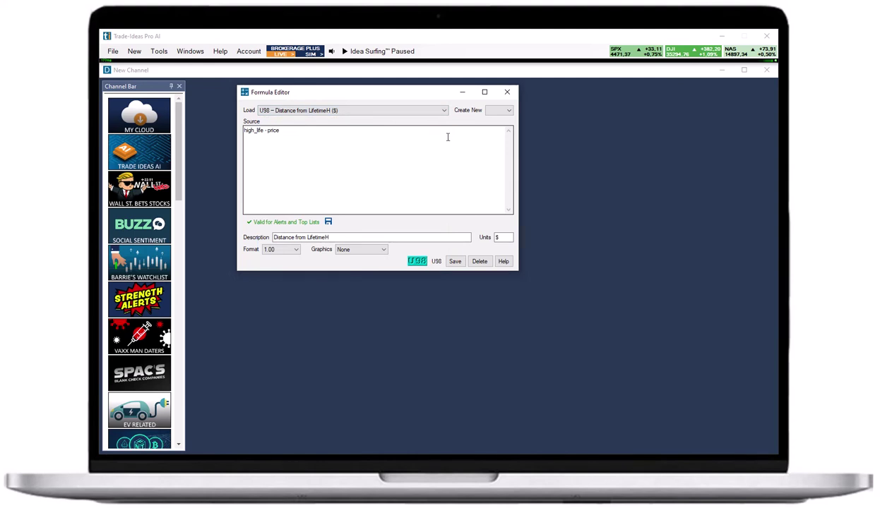
Load U3 – Bid/Ask Ratio, delete it, and close the Formula Editor
click(429, 111)
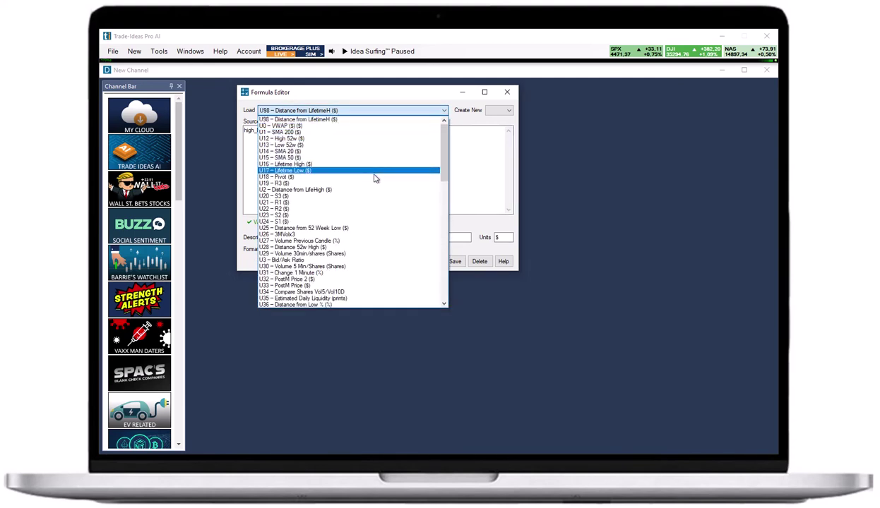
click(329, 260)
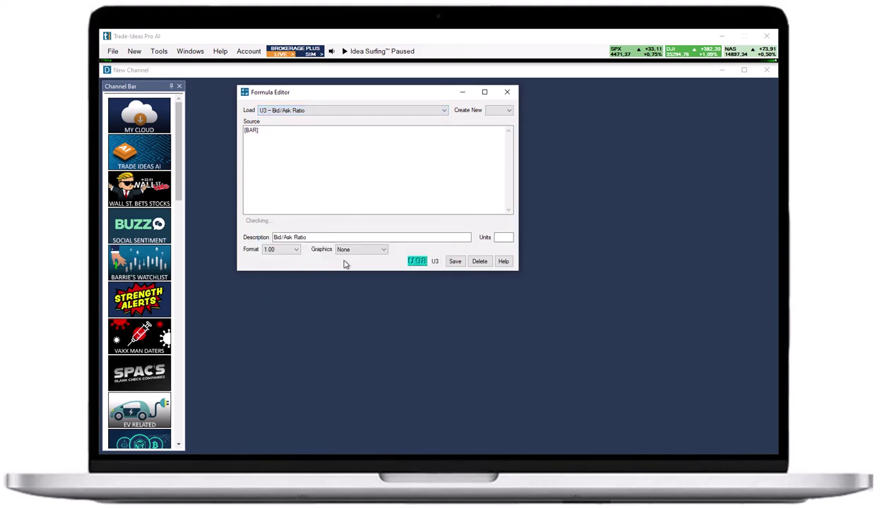
click(480, 262)
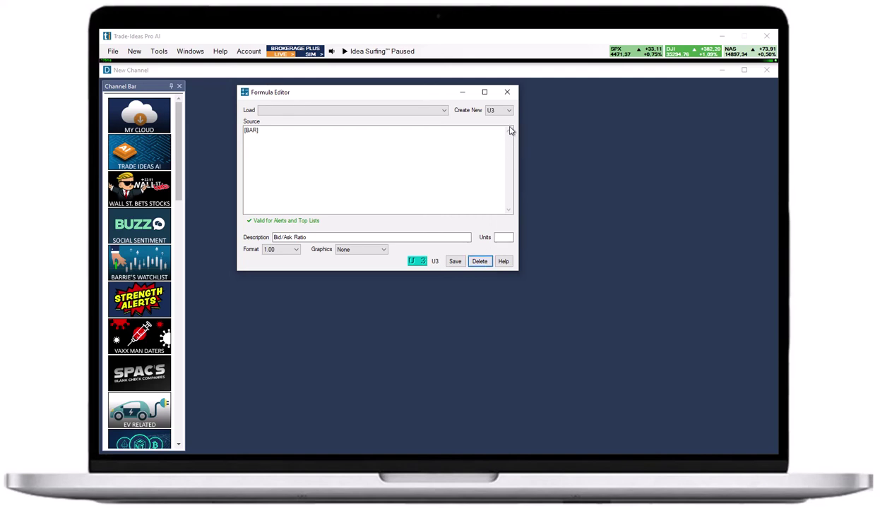
click(507, 92)
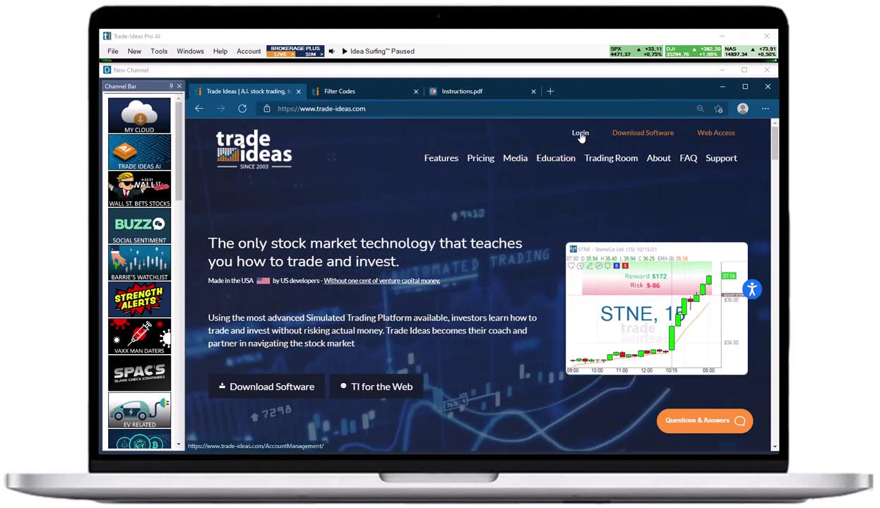
Log in on trade-ideas.com and open Custom Formulas, scrolling to U98 Distance from LifetimeH
click(580, 134)
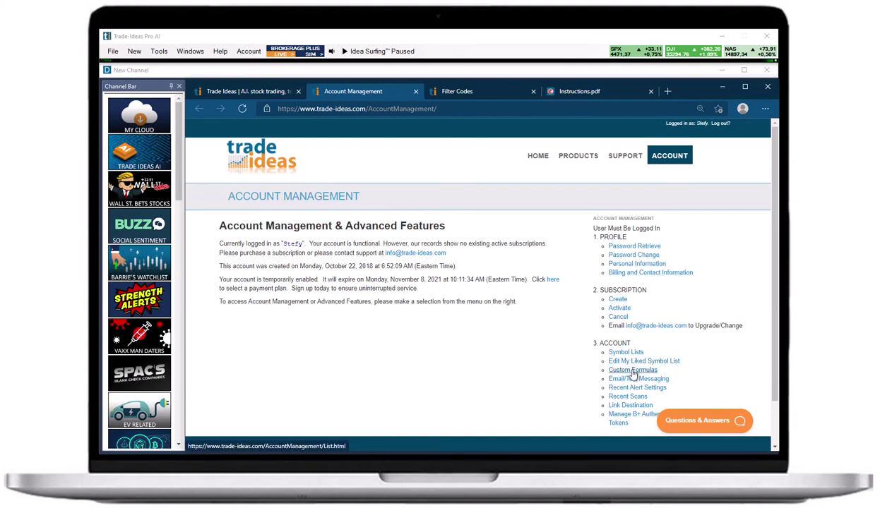
click(633, 371)
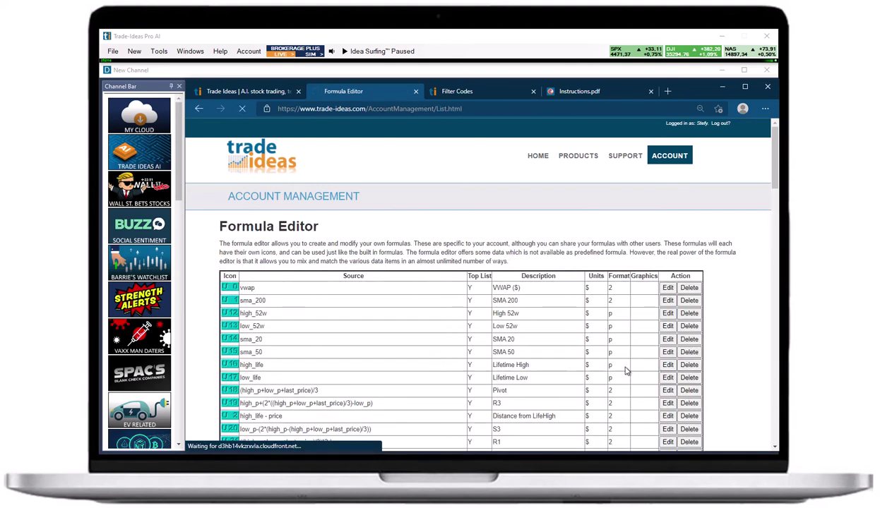
drag(775, 169, 795, 387)
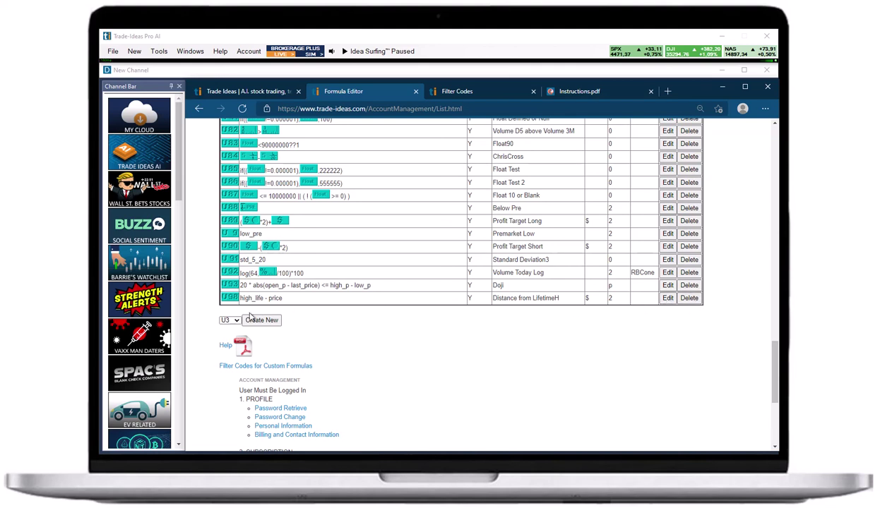
click(236, 322)
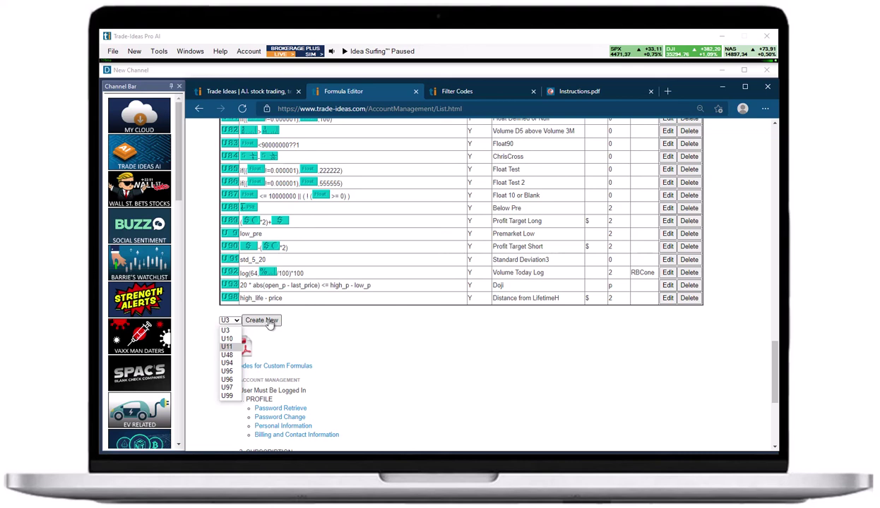
click(291, 334)
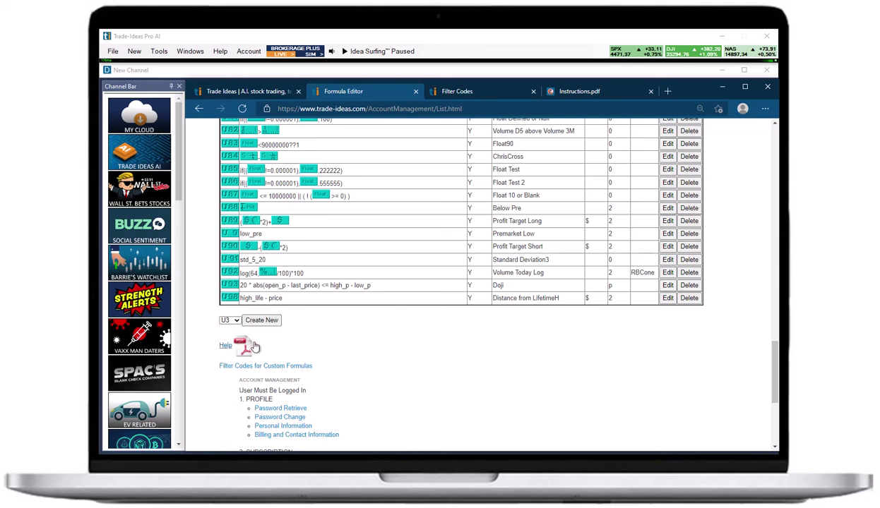
Skim the Instructions PDF and the Filter Codes reference, then minimize the browser
click(606, 94)
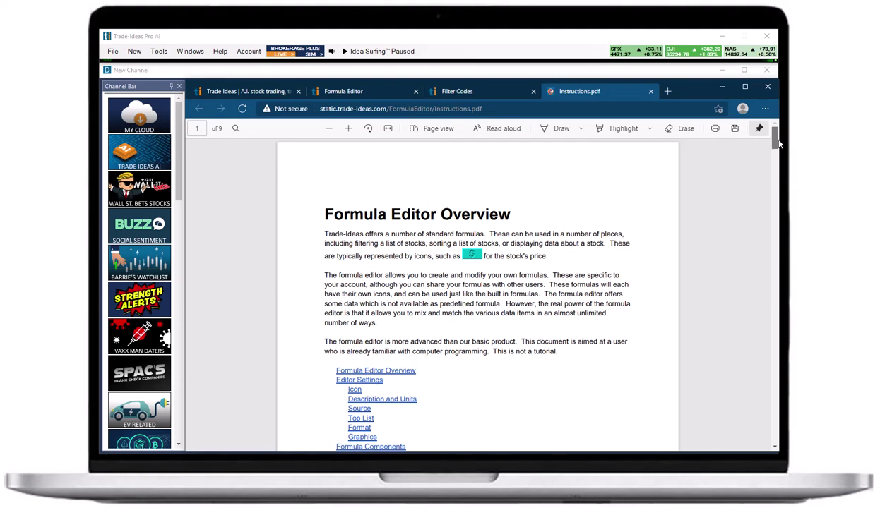
drag(775, 138, 783, 202)
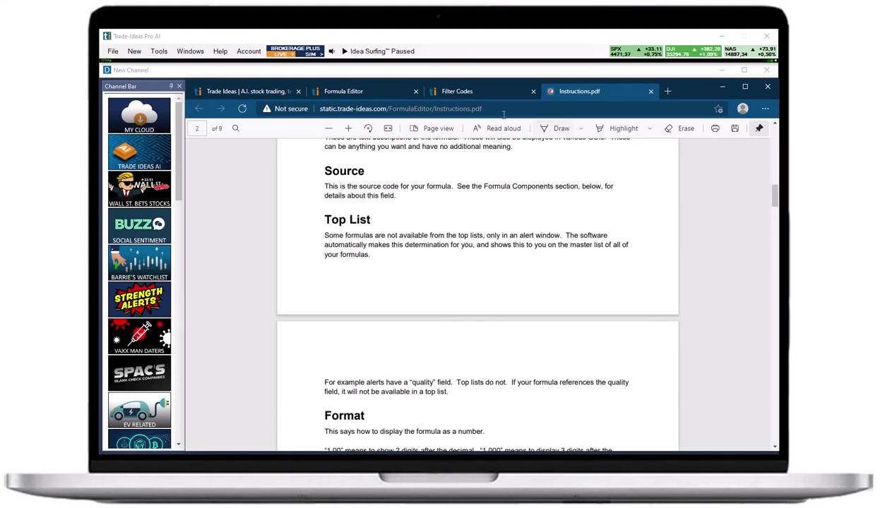
click(325, 93)
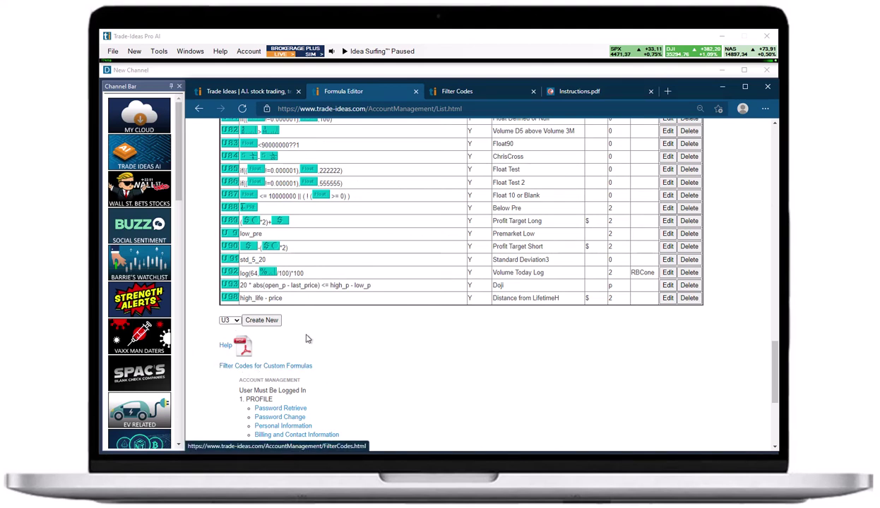
click(465, 90)
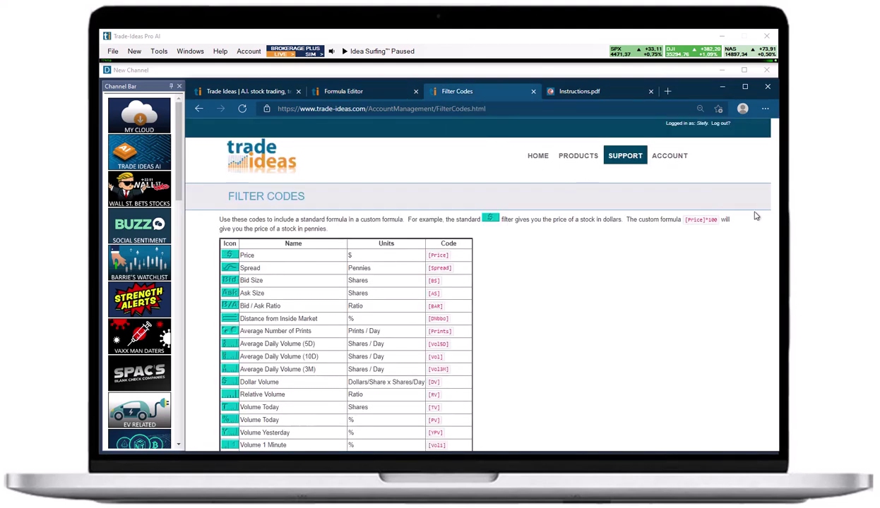
drag(773, 152, 753, 141)
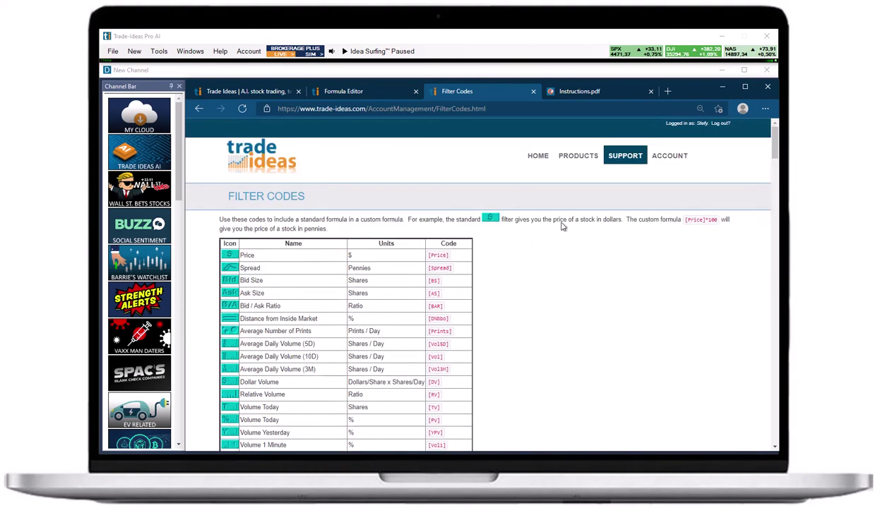
click(723, 88)
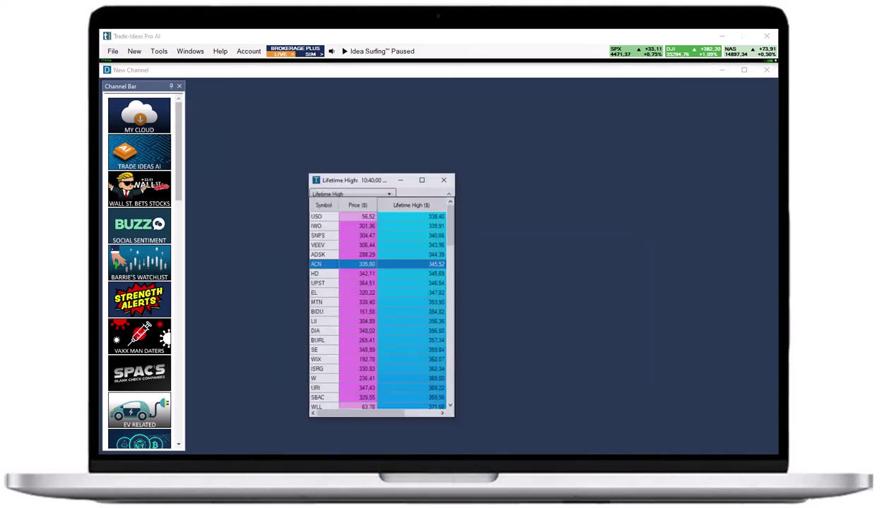
Configure the Lifetime High top list, searching 'Distance from Lifet' to select Distance from LifetimeH ($)
right_click(361, 220)
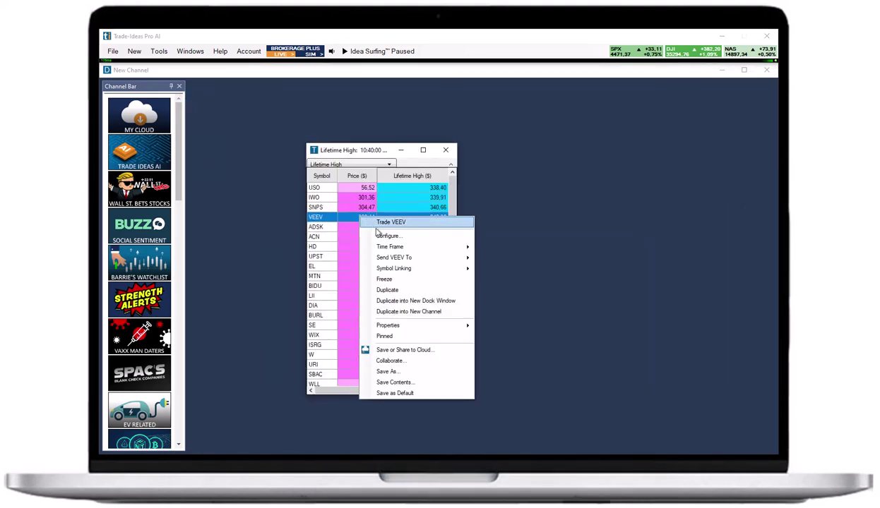
click(361, 233)
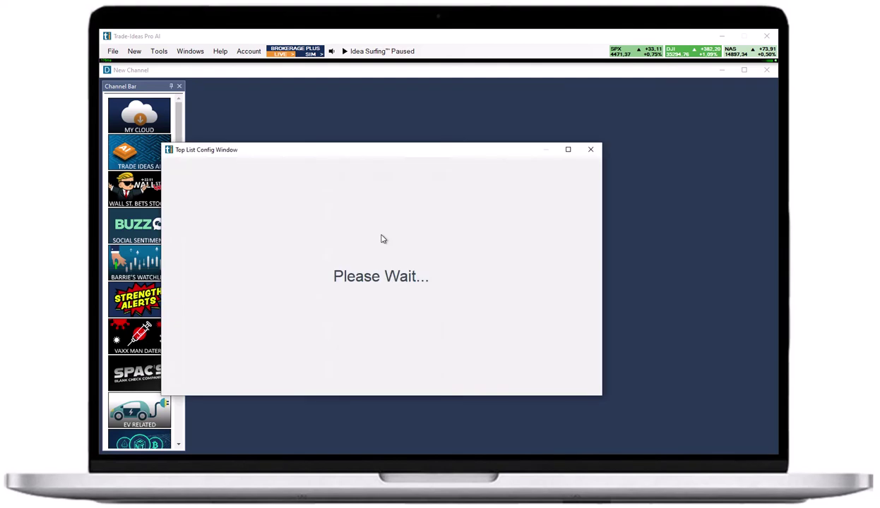
click(209, 171)
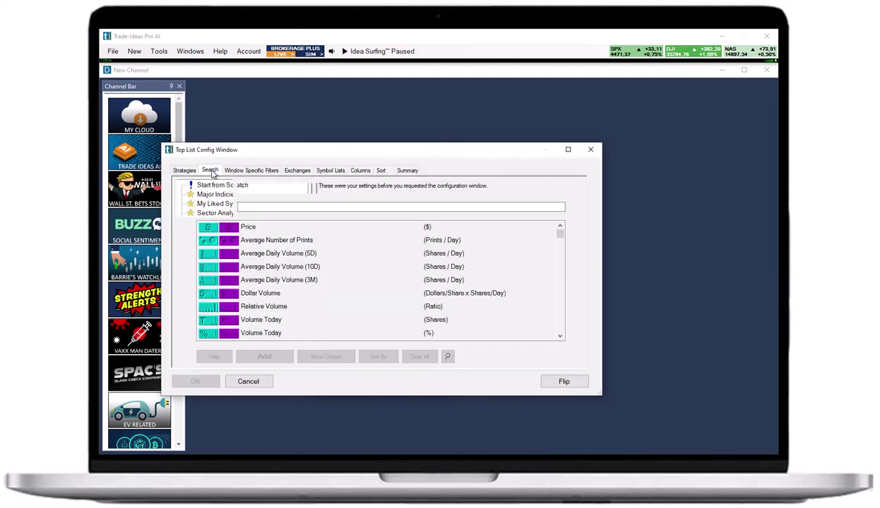
click(257, 205)
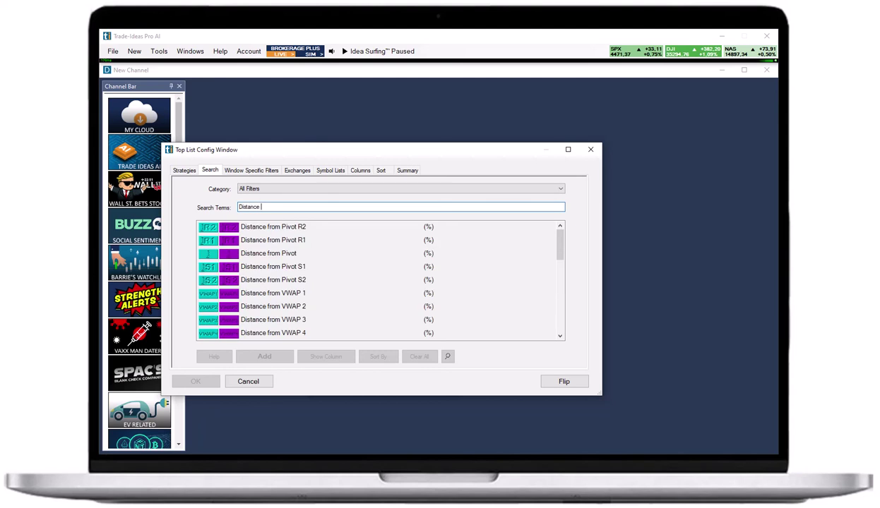
text(Distance from Lifet)
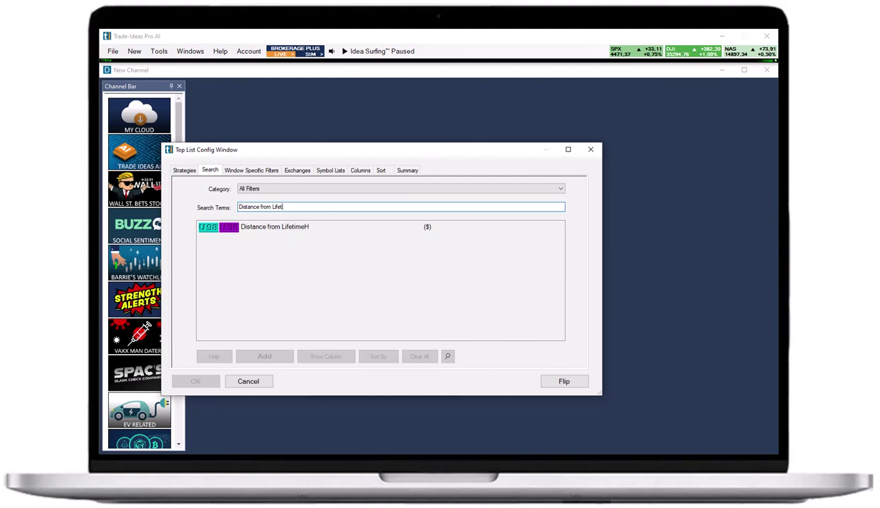
click(304, 226)
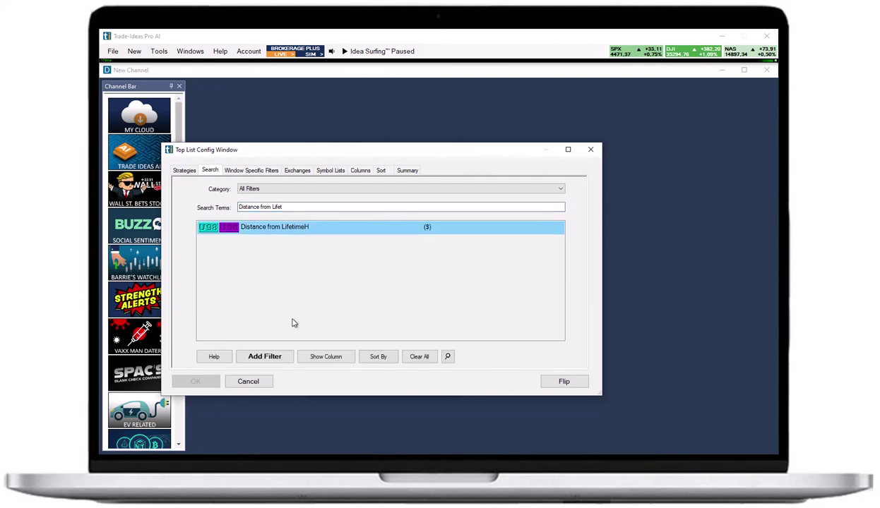
Filter the Lifetime High list on Distance from LifetimeH between 1 and 3, and check the summary
click(278, 361)
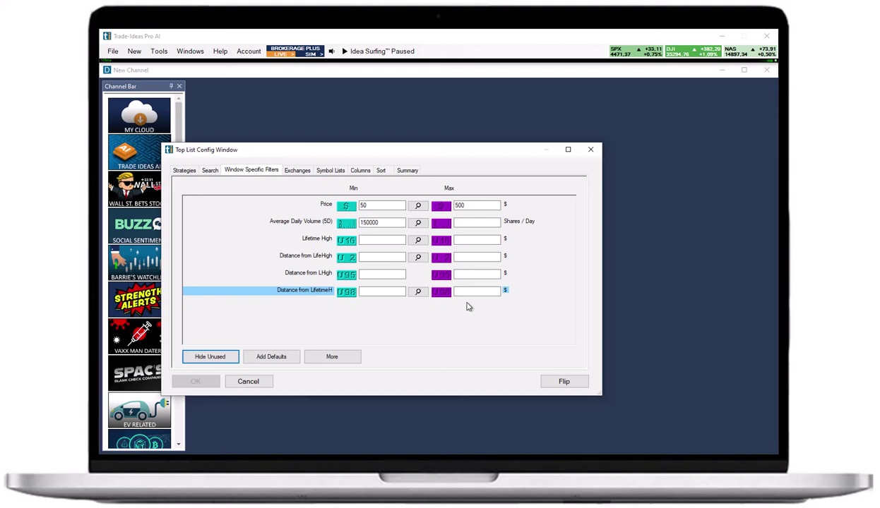
click(394, 292)
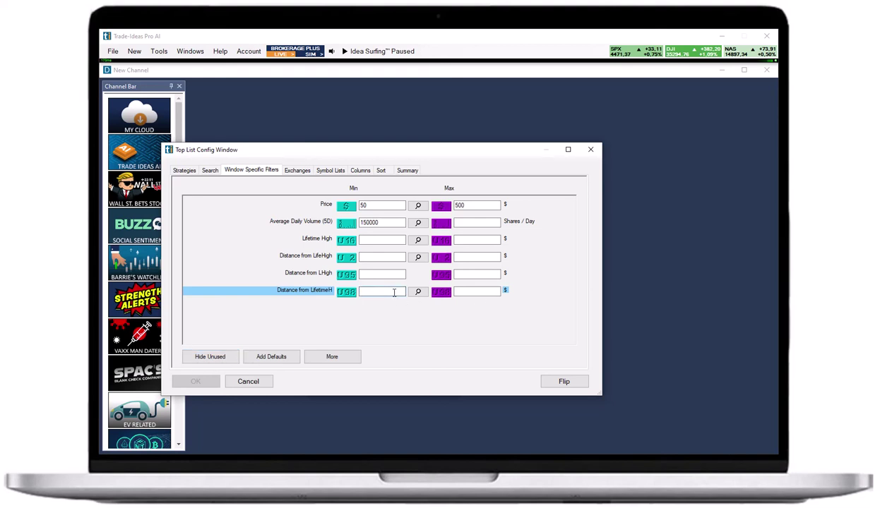
text(1)
click(477, 292)
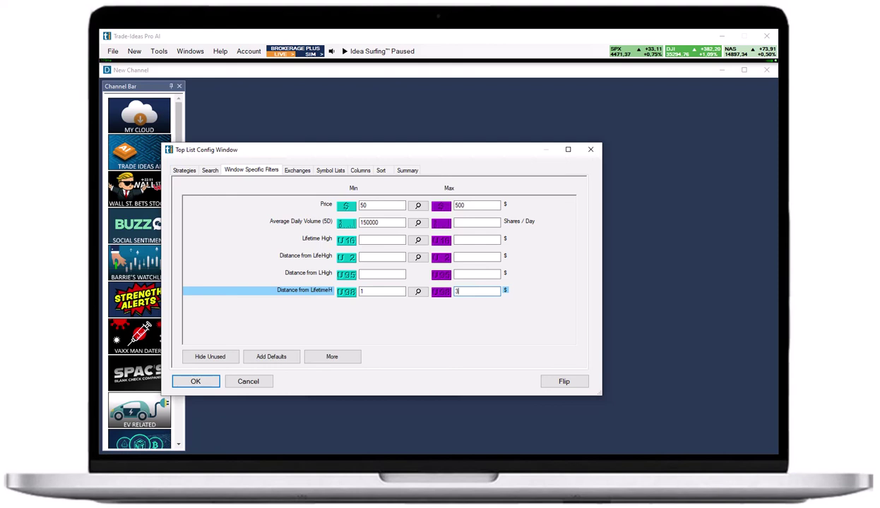
click(363, 293)
click(202, 384)
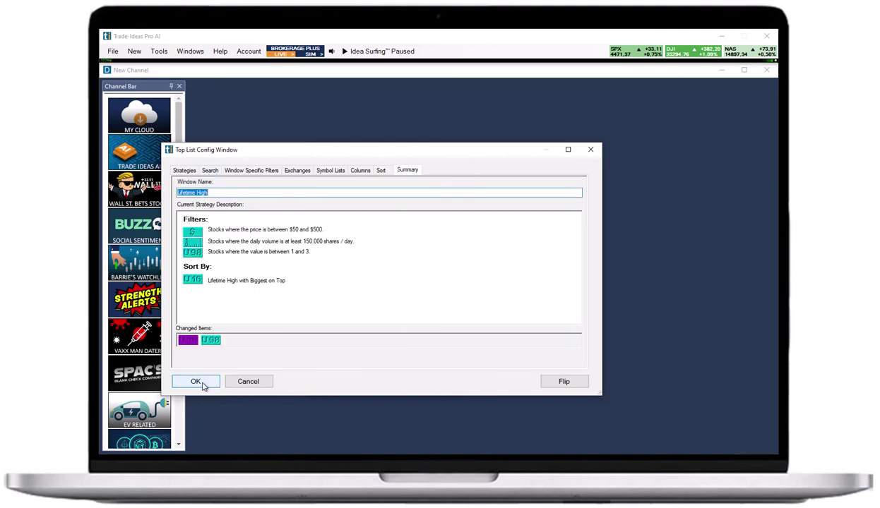
Apply the filter, widen the window to reveal Dist LifeHigh, and inspect the EYE and USRT rows
click(201, 382)
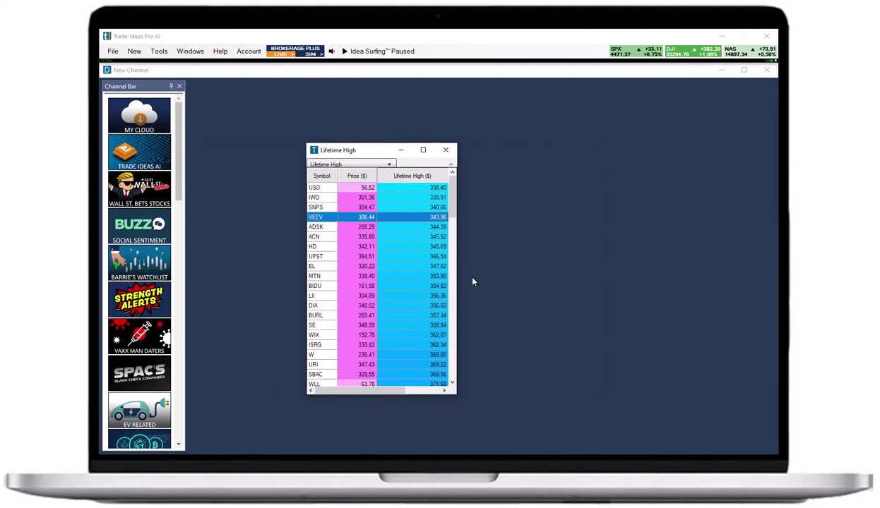
drag(459, 277, 513, 281)
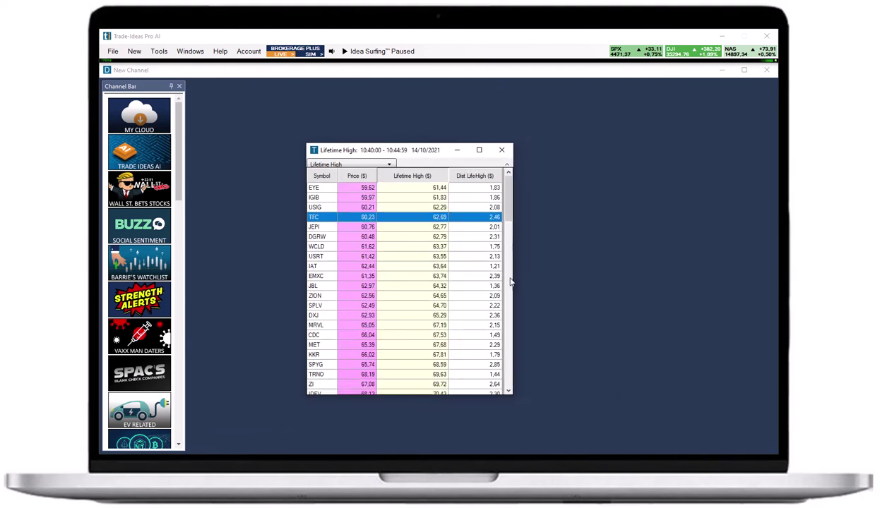
click(351, 187)
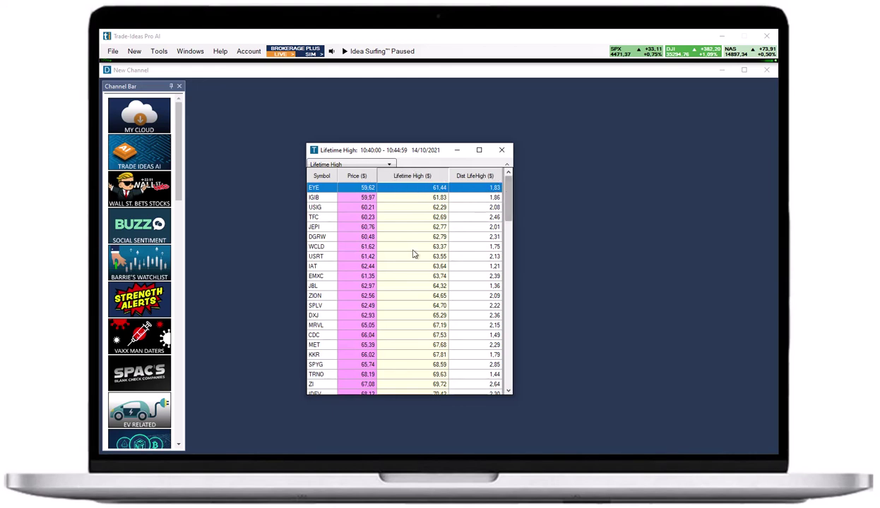
click(346, 261)
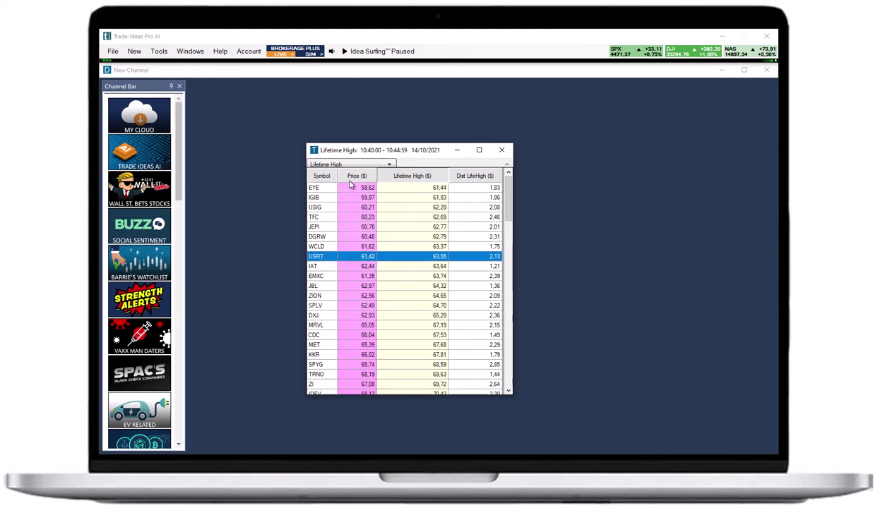